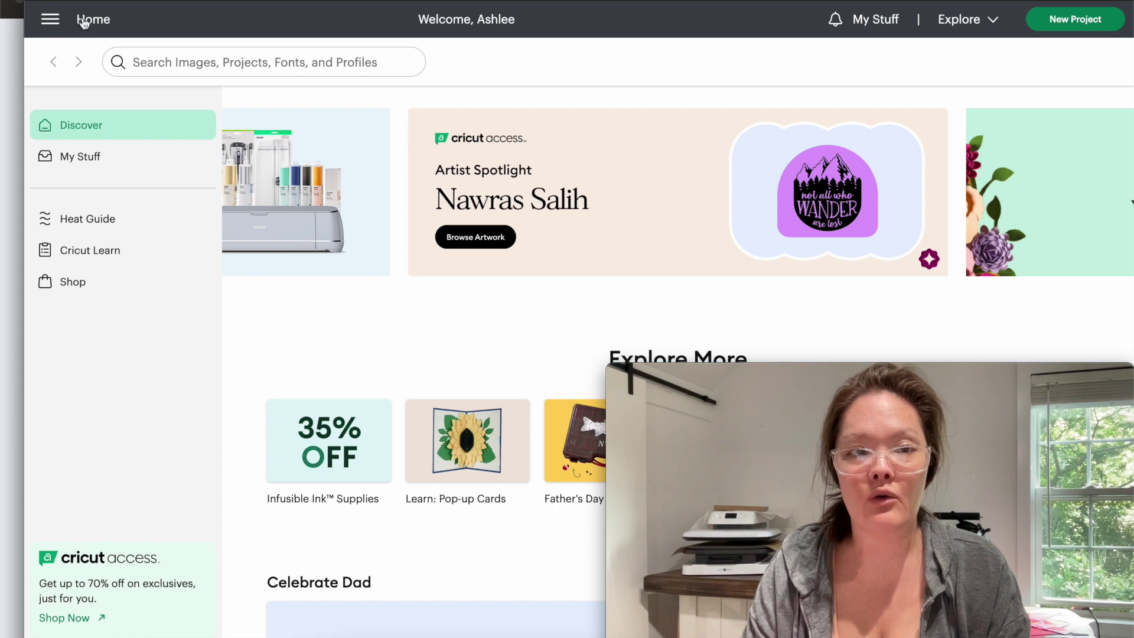
# Open a blank canvas and start uploading a new image
pyautogui.click(52, 22)
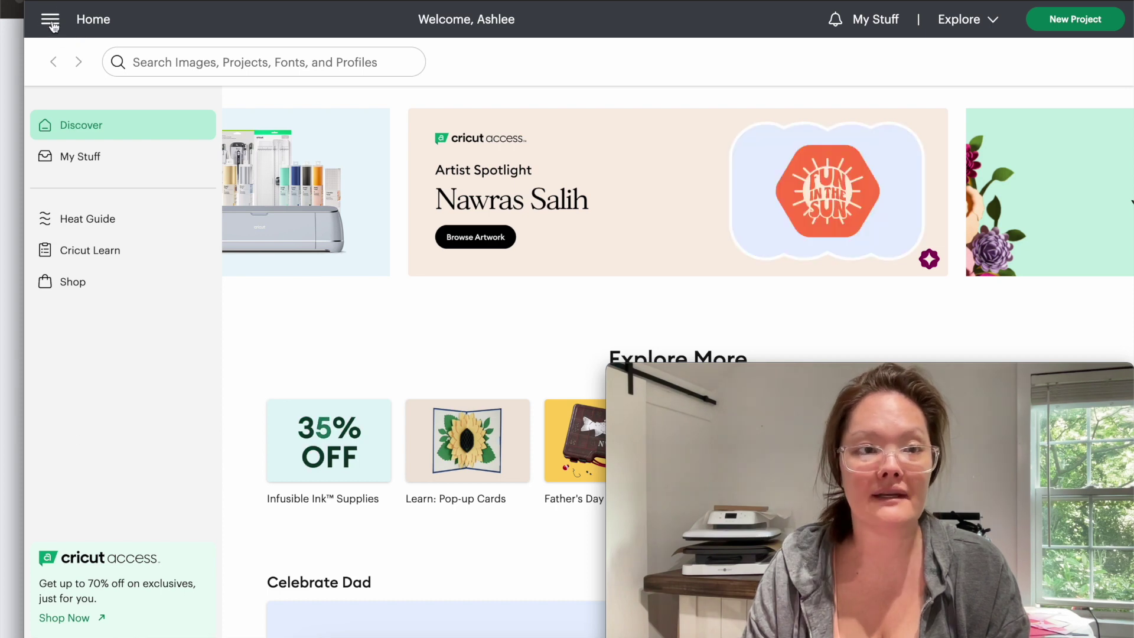
pyautogui.click(59, 117)
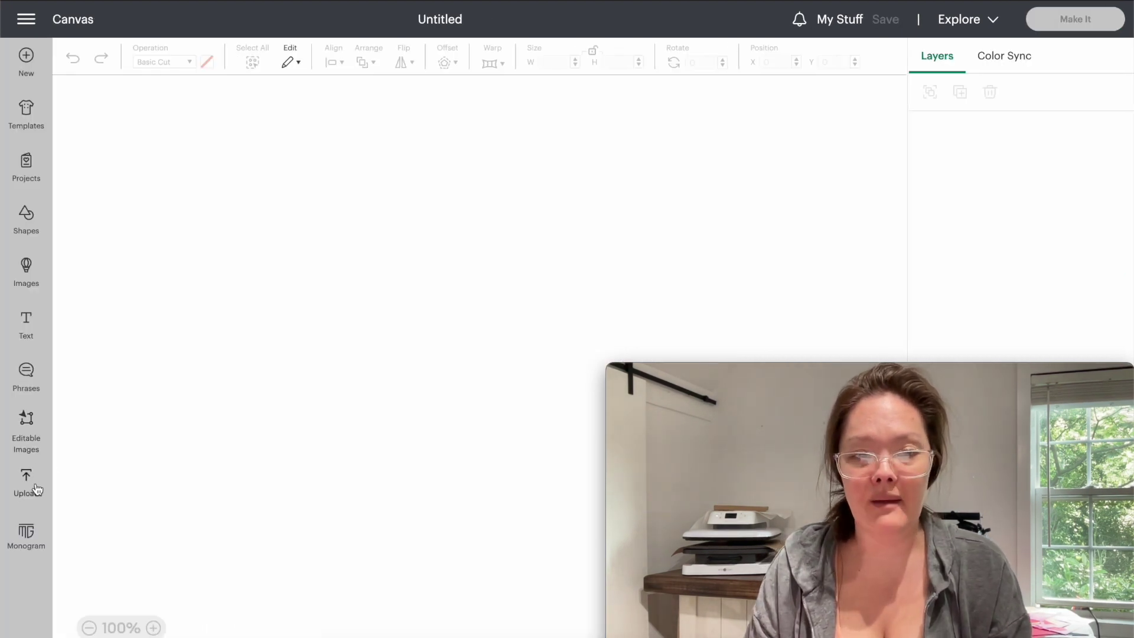
pyautogui.click(37, 489)
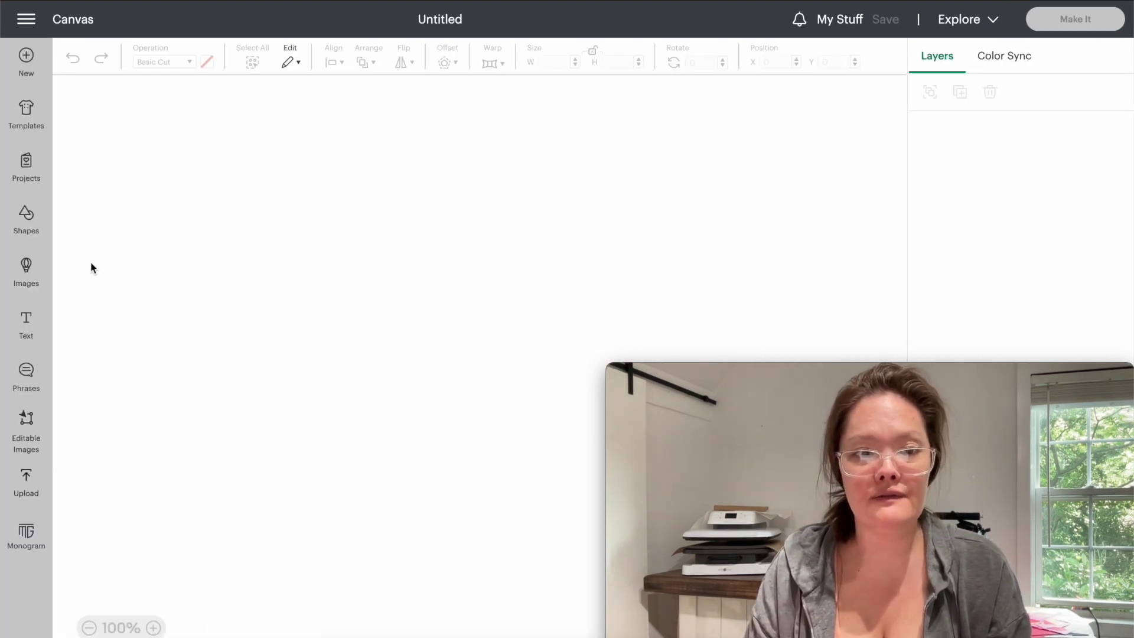
pyautogui.click(131, 253)
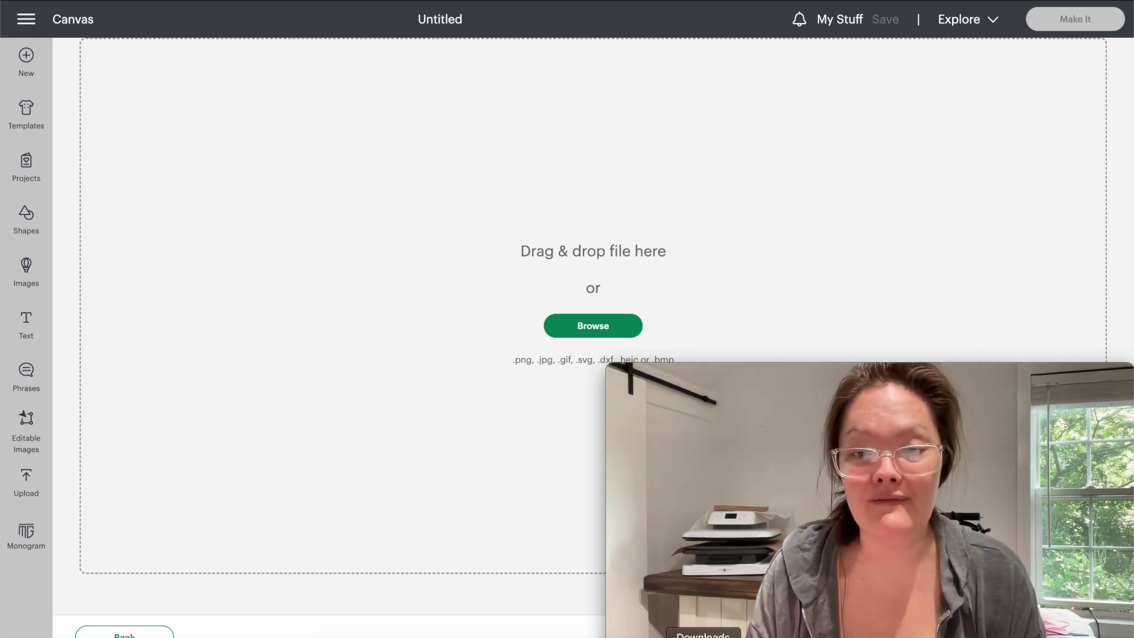
# Load dad s grill master.png from the Cutting-Board-Svg-Bundlecutting-board-32606795 folder in Downloads into the image upload
pyautogui.click(703, 636)
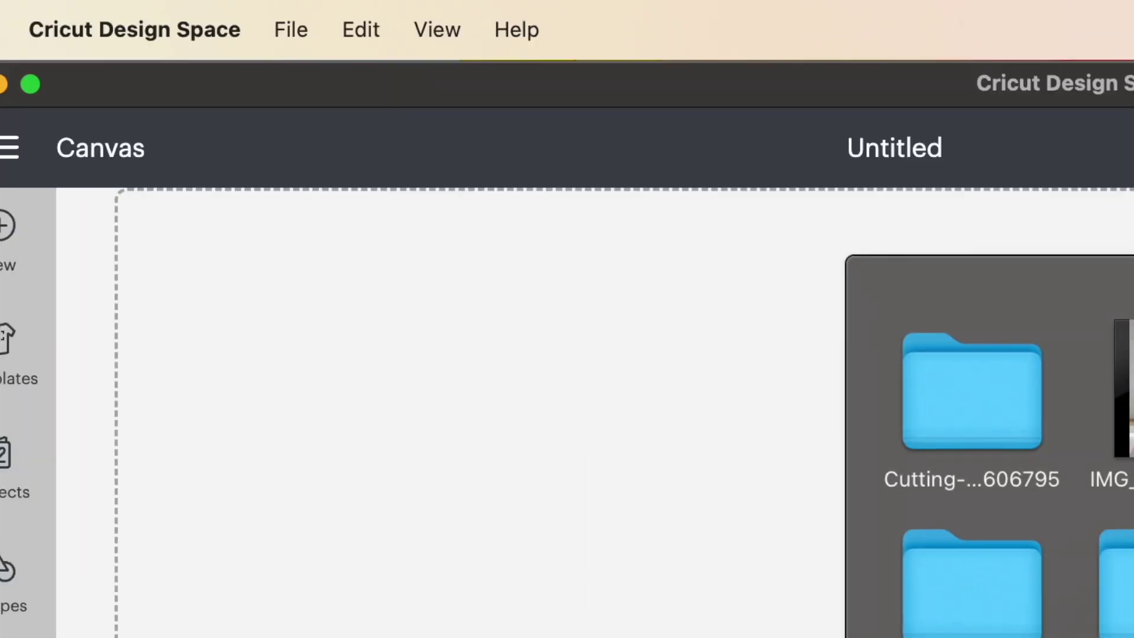
pyautogui.click(475, 134)
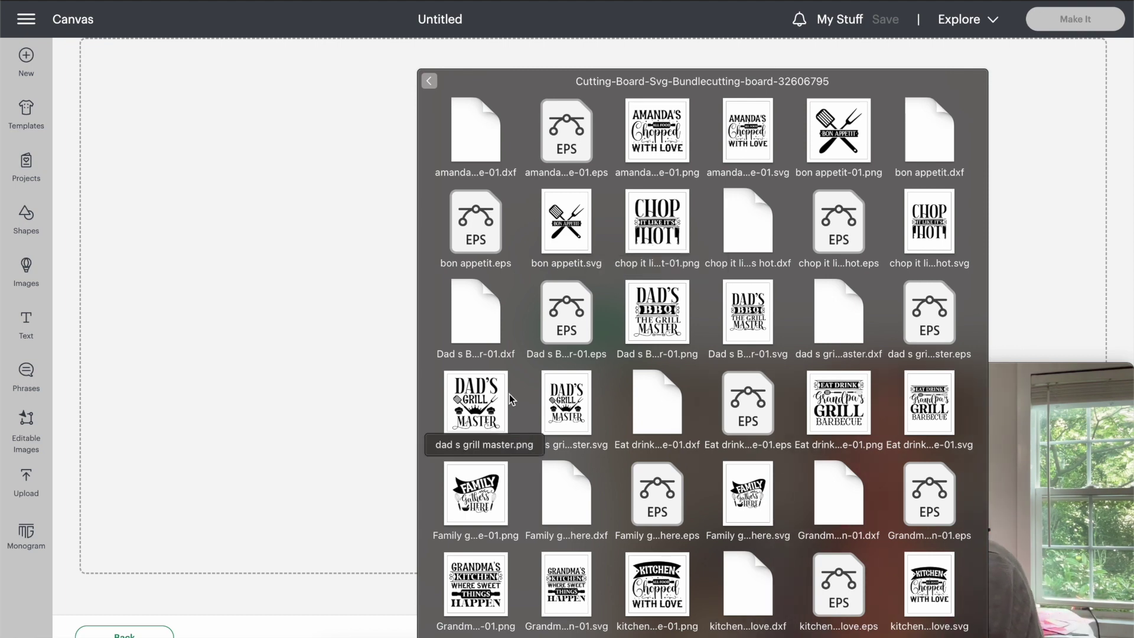
pyautogui.moveTo(485, 404); pyautogui.dragTo(350, 370)
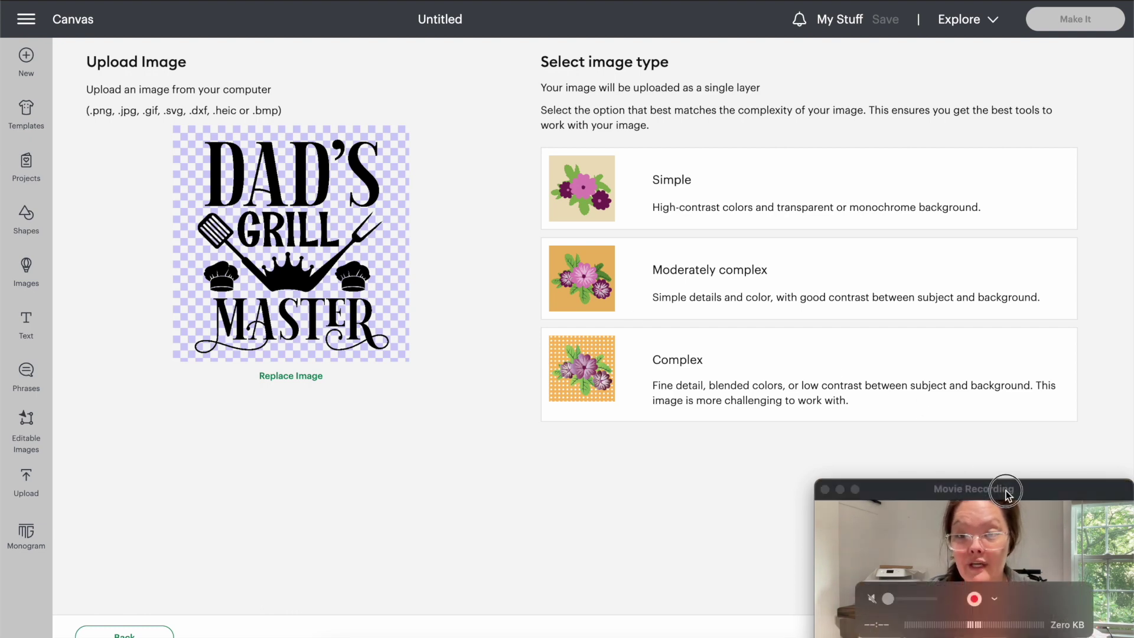
# Set the image type to Simple, accept the background without edits, and upload the design as a Cut Image
pyautogui.moveTo(1007, 486); pyautogui.dragTo(597, 485)
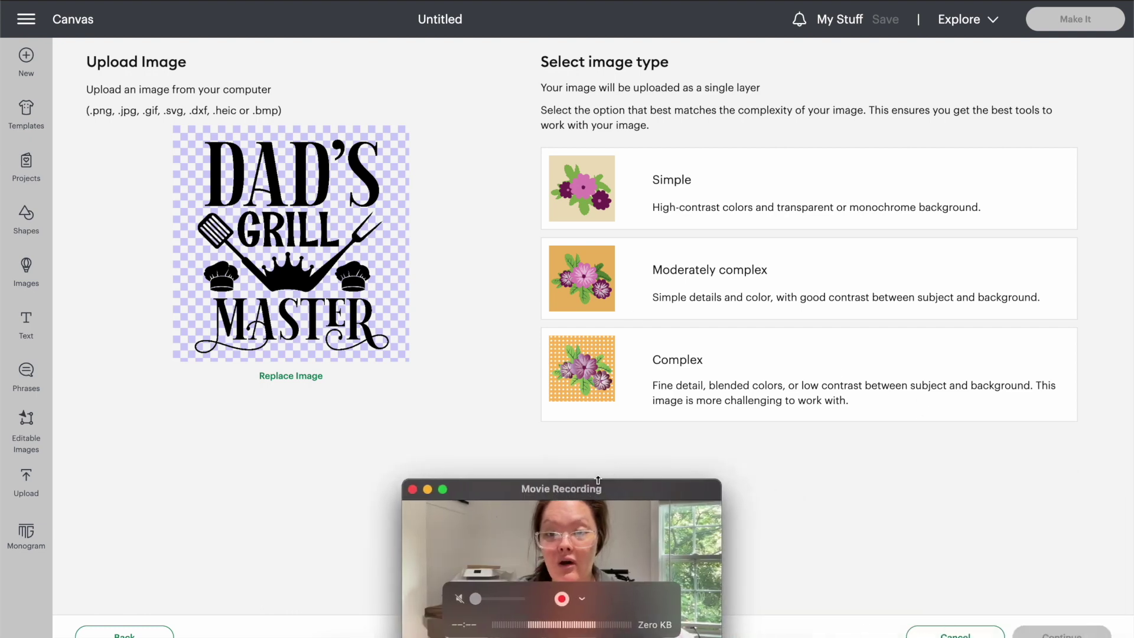
pyautogui.click(708, 201)
pyautogui.click(1062, 633)
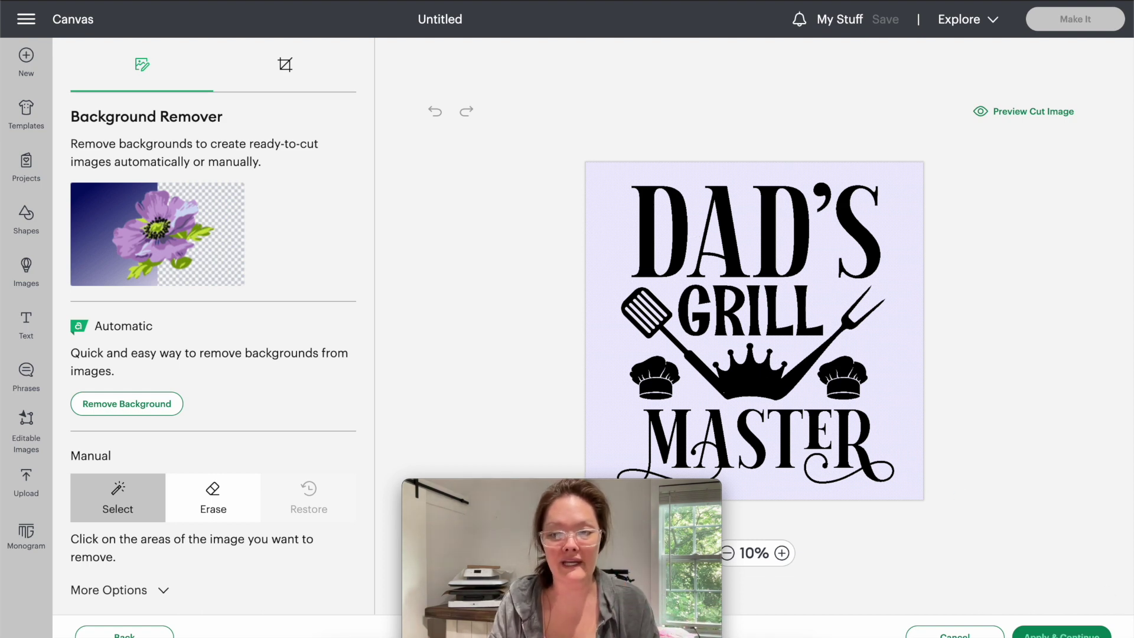
pyautogui.click(1061, 634)
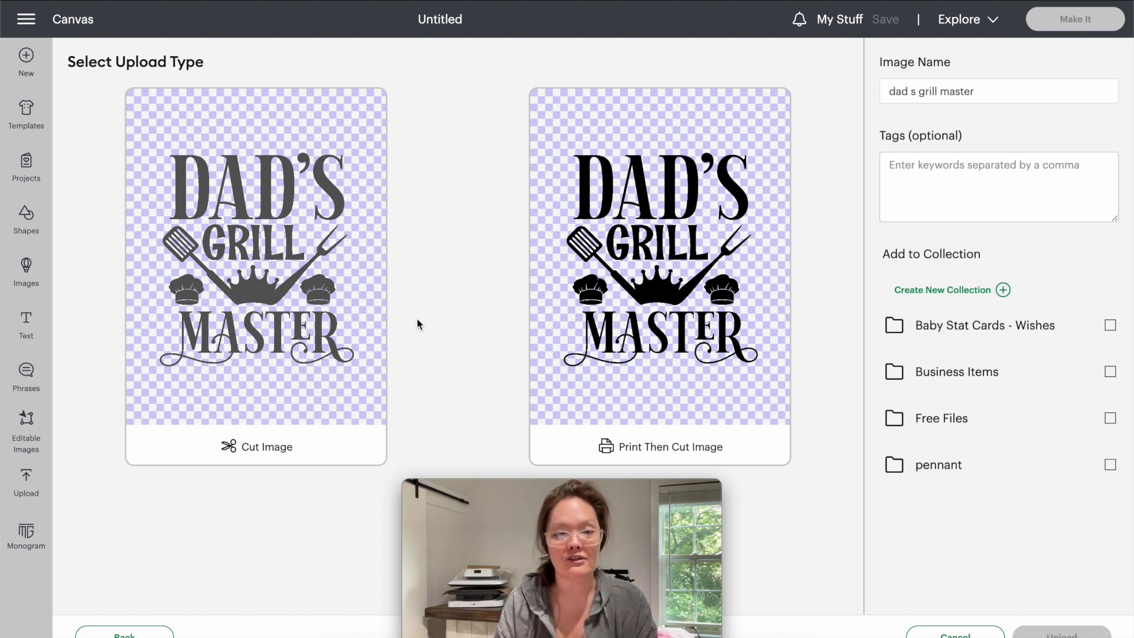
pyautogui.click(291, 295)
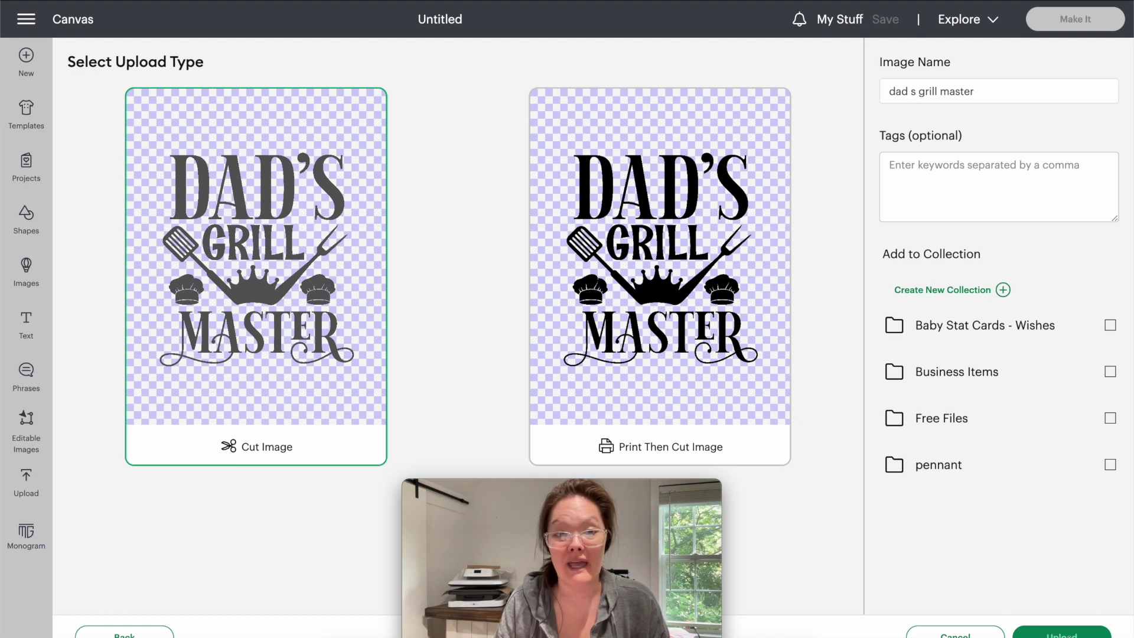
pyautogui.click(1061, 632)
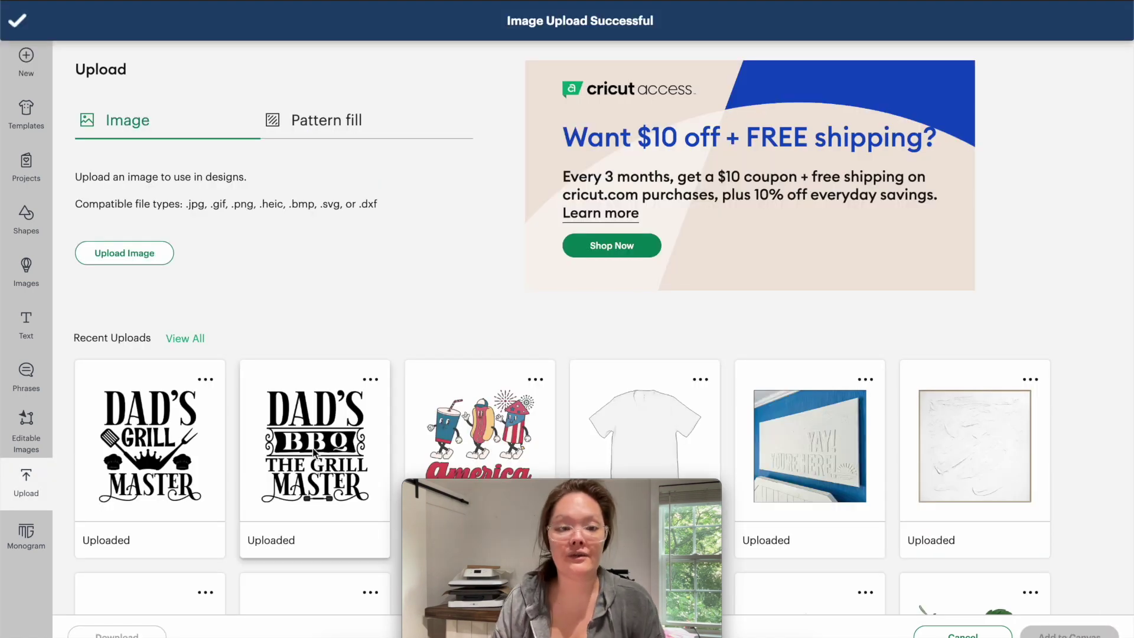
# Add the uploaded Dad's Grill Master design to the canvas and shrink it to about 5 by 5.5 in
pyautogui.click(177, 447)
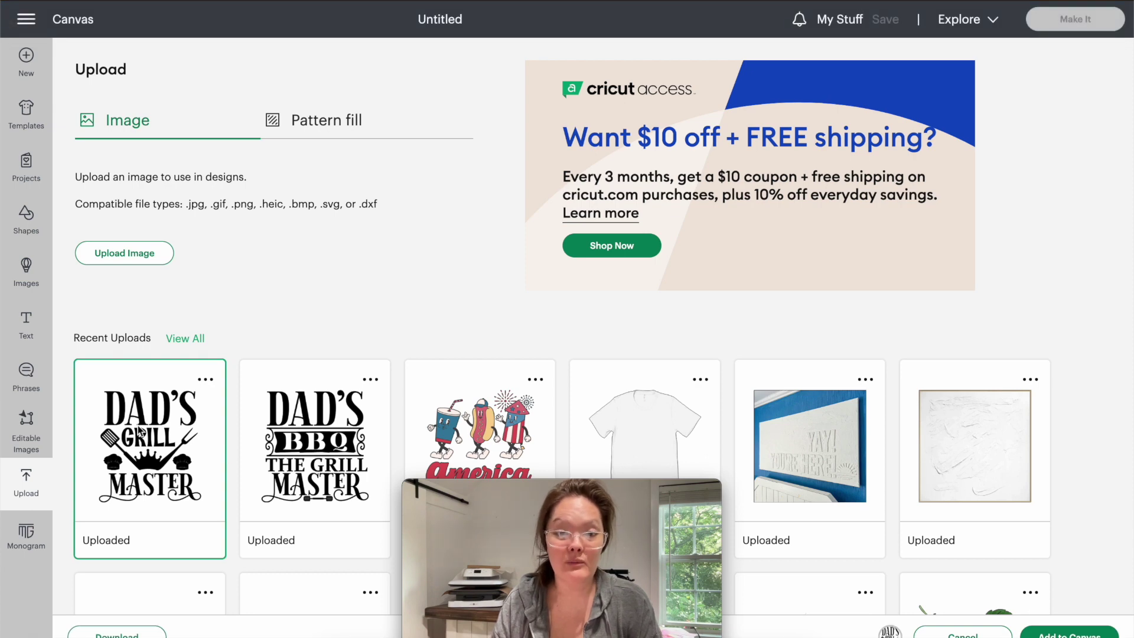
pyautogui.click(1069, 633)
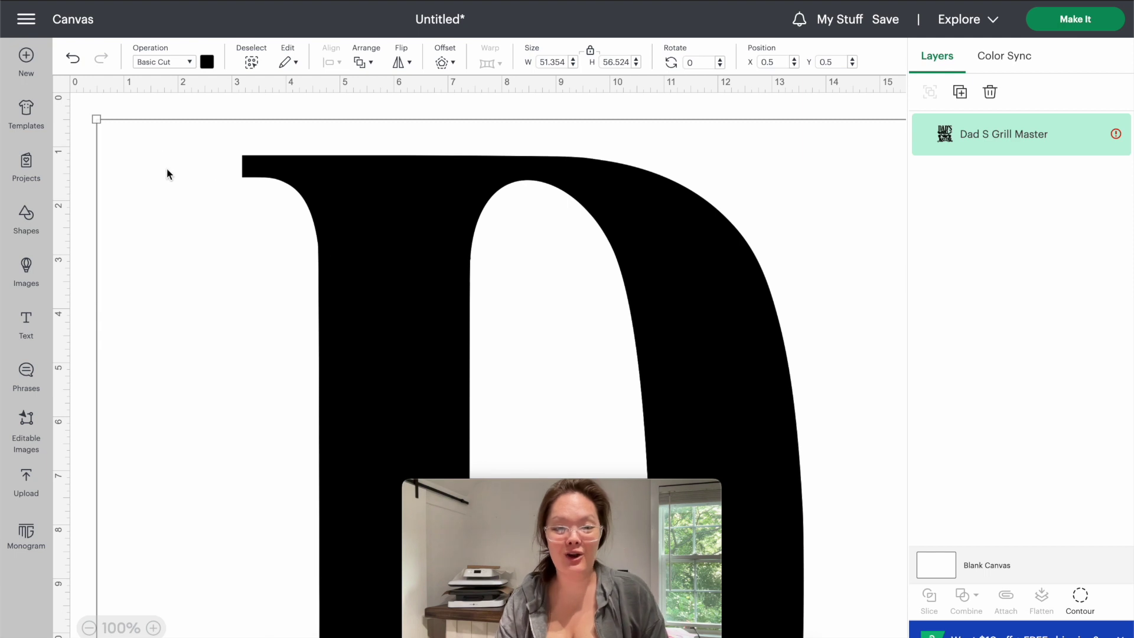
pyautogui.moveTo(96, 119); pyautogui.dragTo(485, 301)
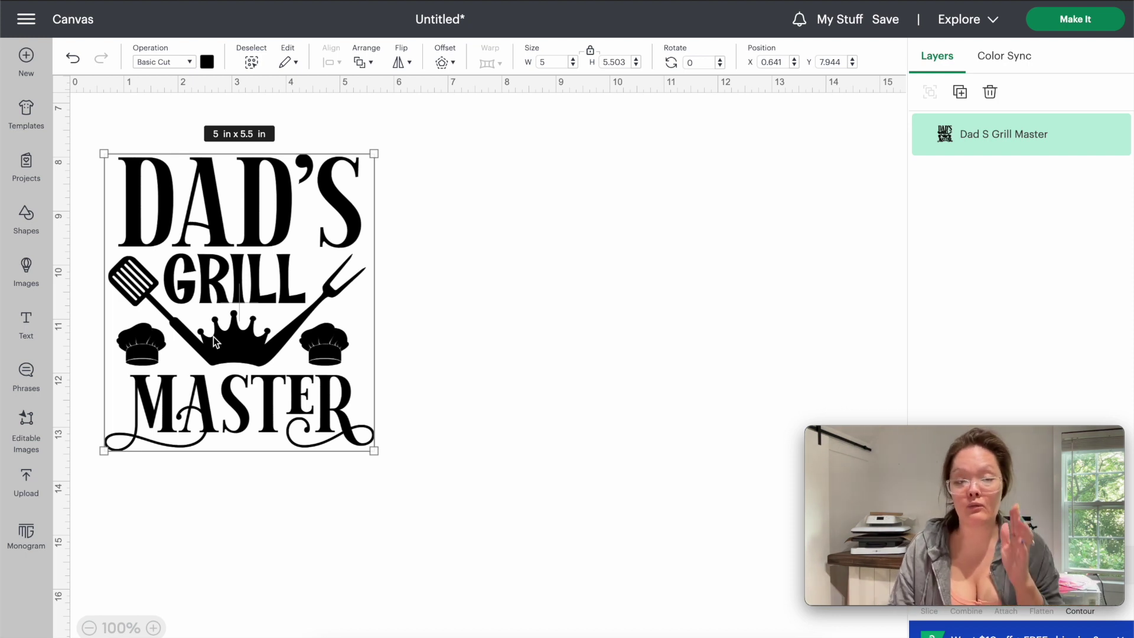
# Add a square, with its proportions unlocked, and size it to 5 in wide by 8 in high
pyautogui.click(20, 212)
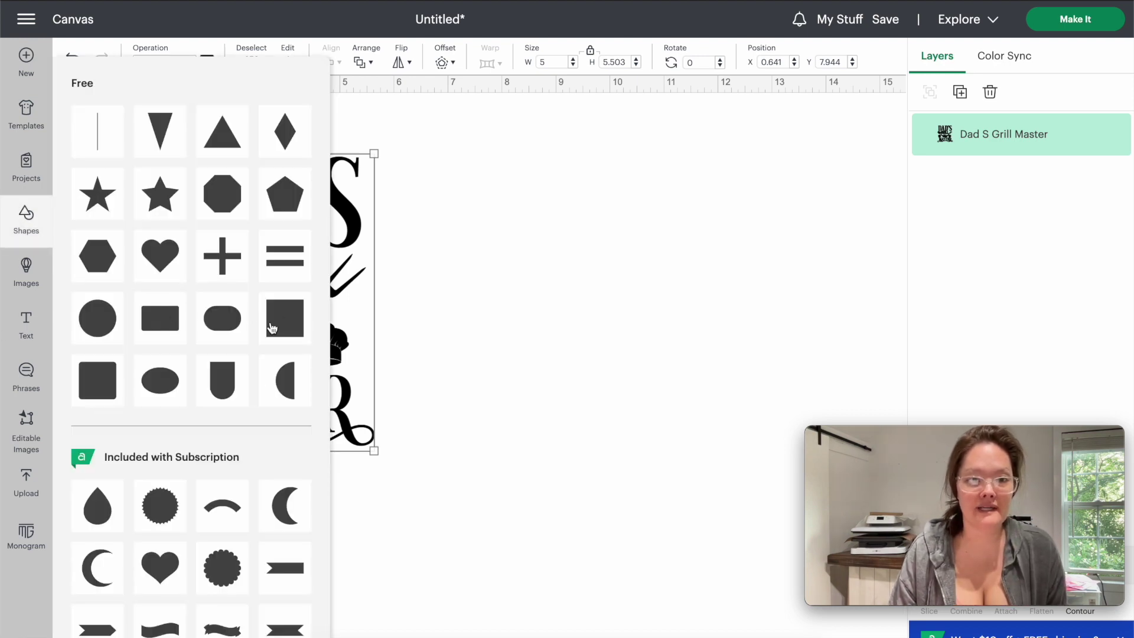
pyautogui.click(272, 327)
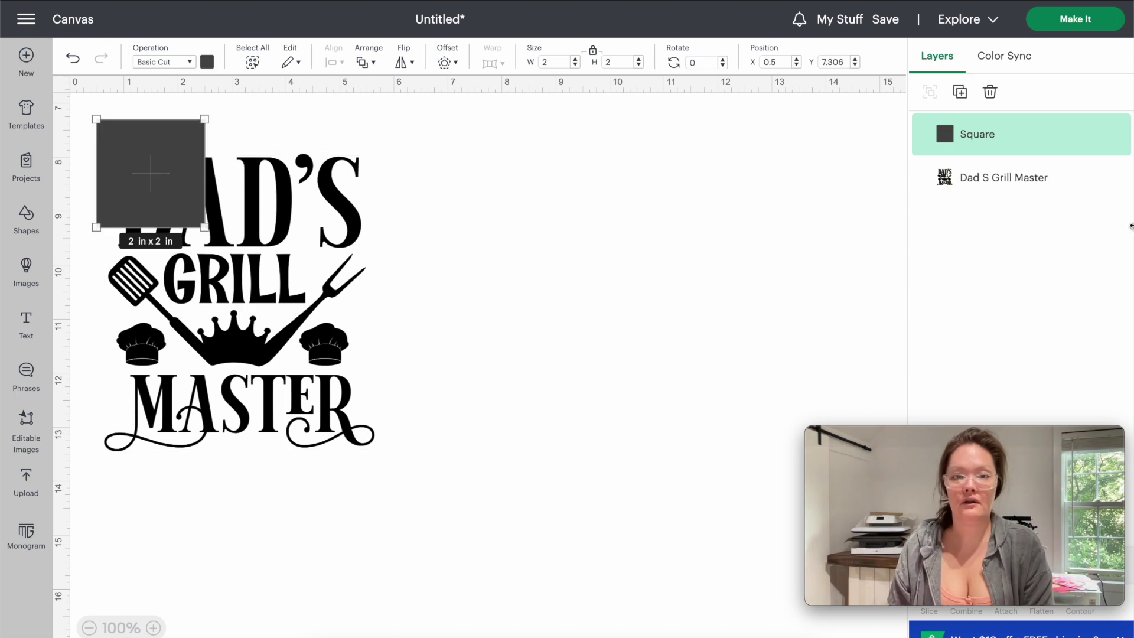
pyautogui.click(592, 50)
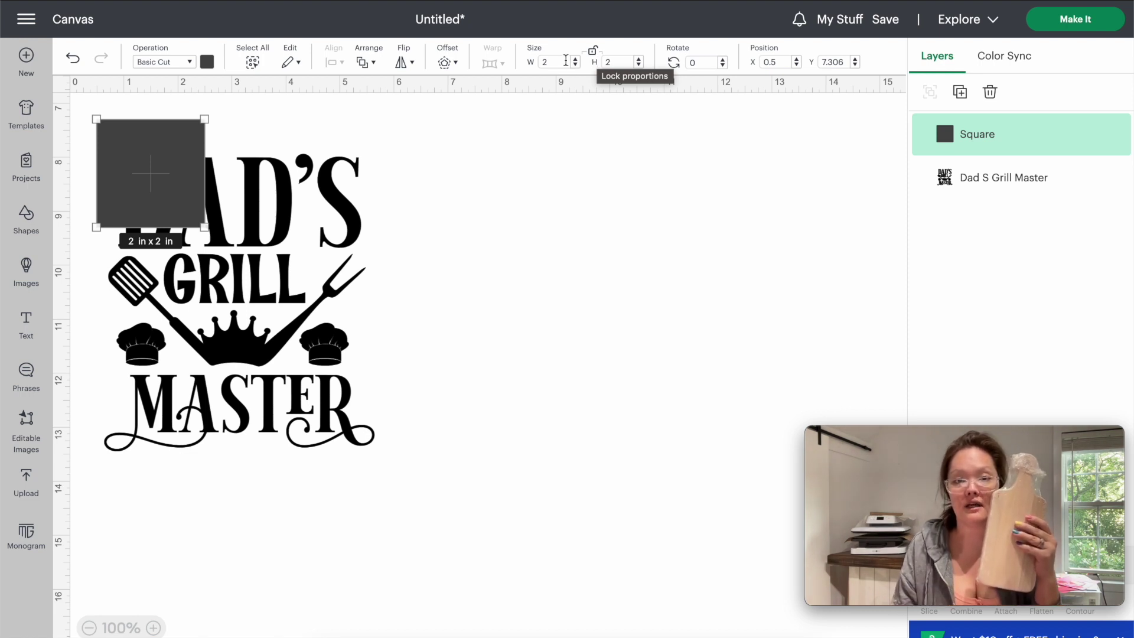
pyautogui.click(540, 61)
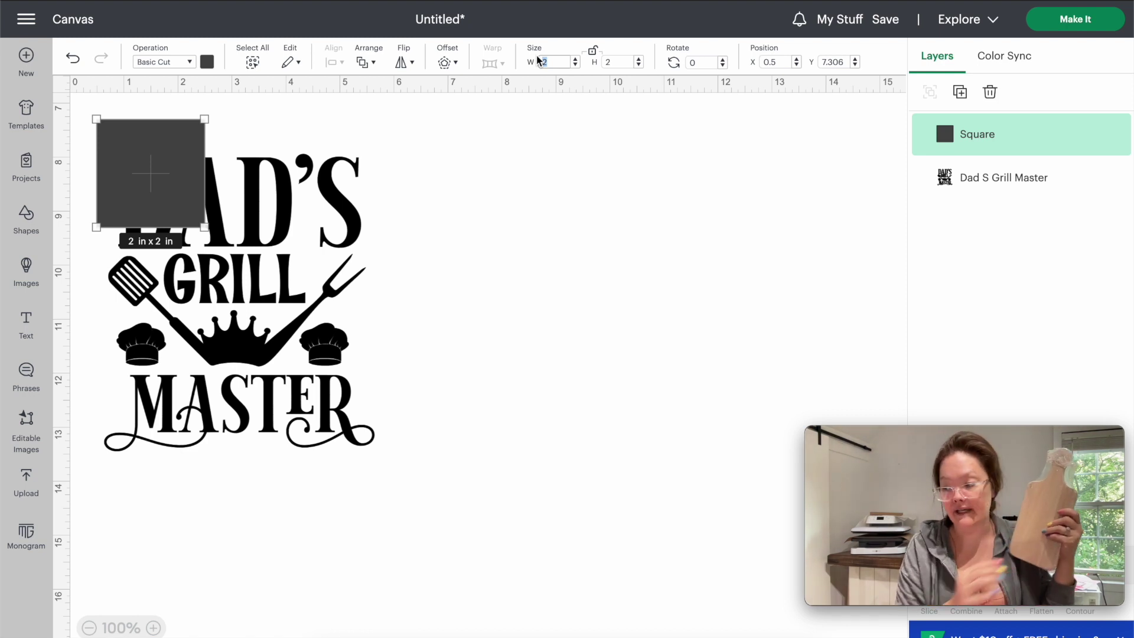
pyautogui.write('5')
pyautogui.press('Tab')
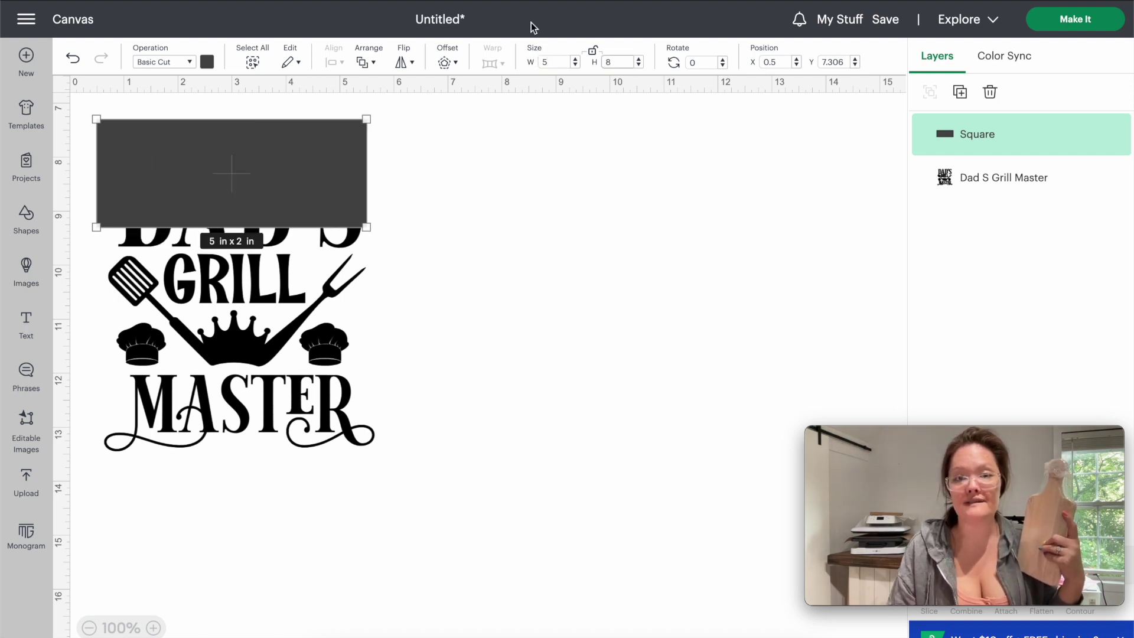
pyautogui.click(592, 51)
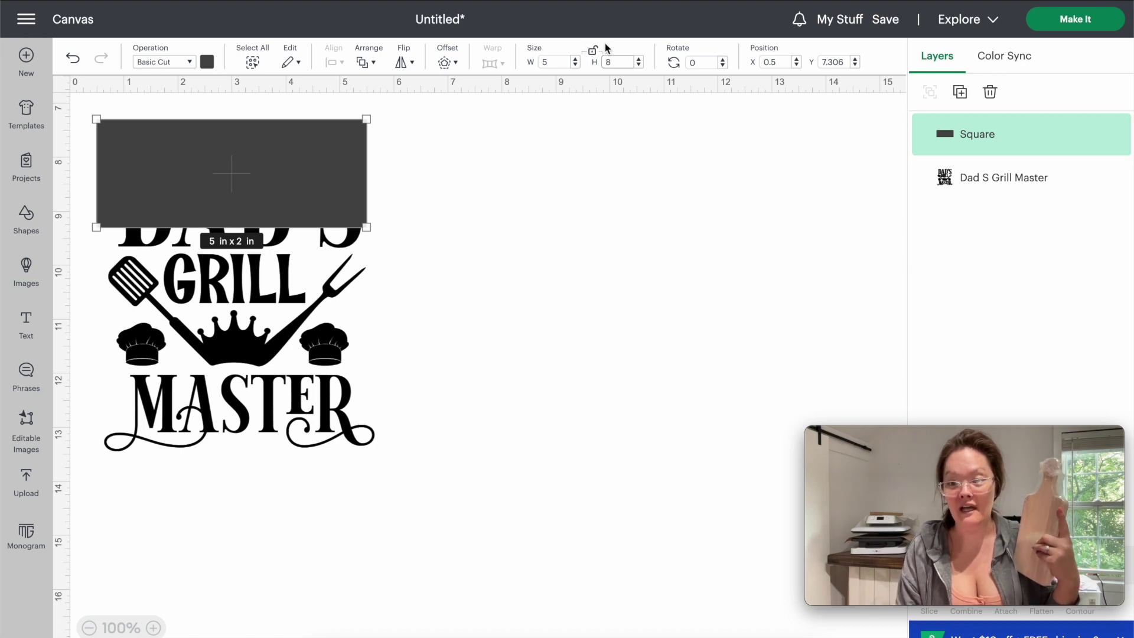
pyautogui.press('Return')
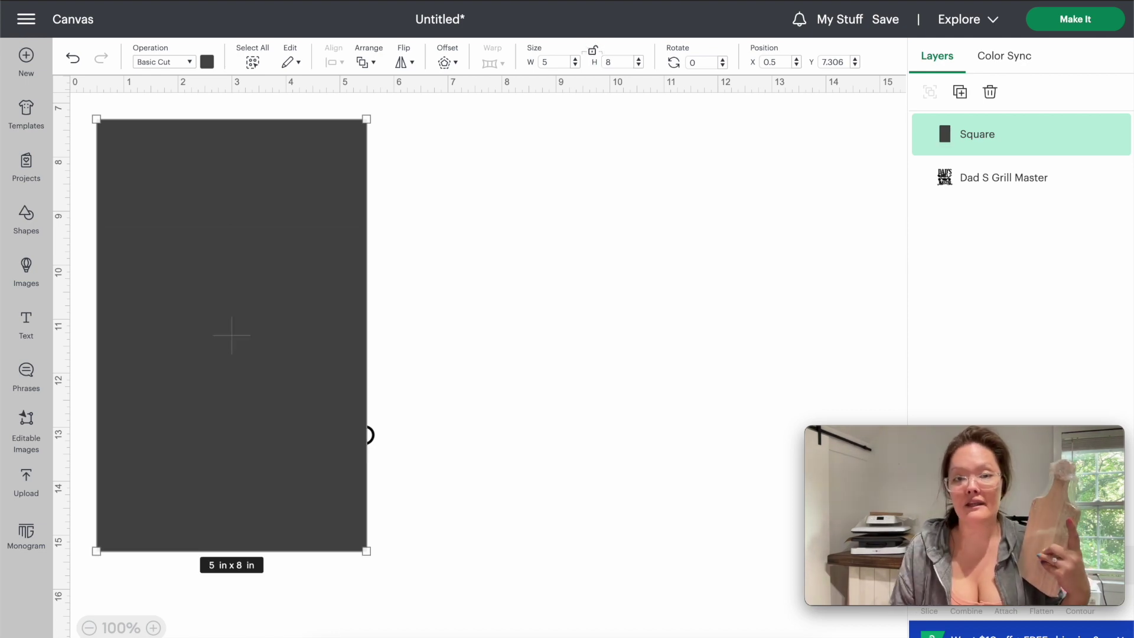
# Move the rectangle beside the design, send it to the back, and place the design over it
pyautogui.moveTo(246, 218); pyautogui.dragTo(540, 228)
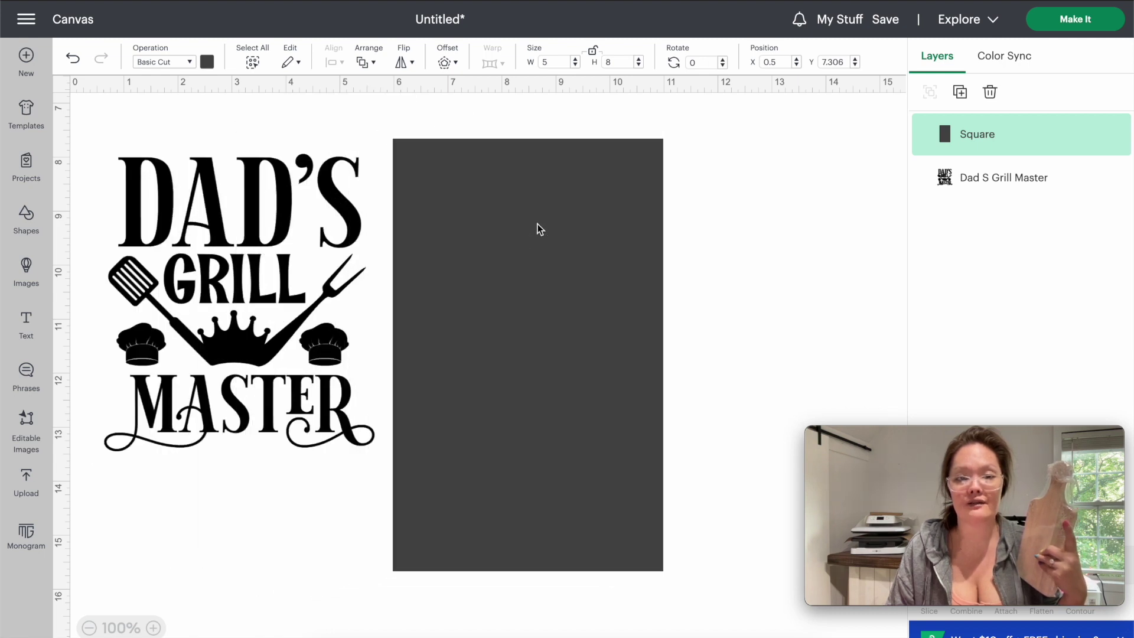
pyautogui.click(365, 62)
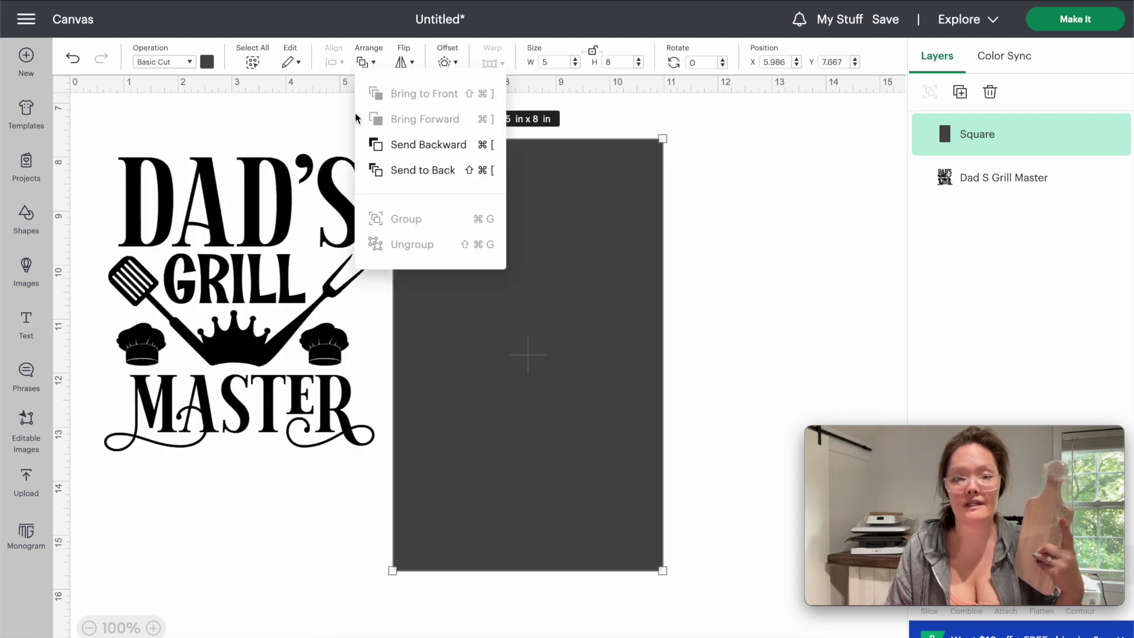
pyautogui.click(376, 169)
pyautogui.click(288, 220)
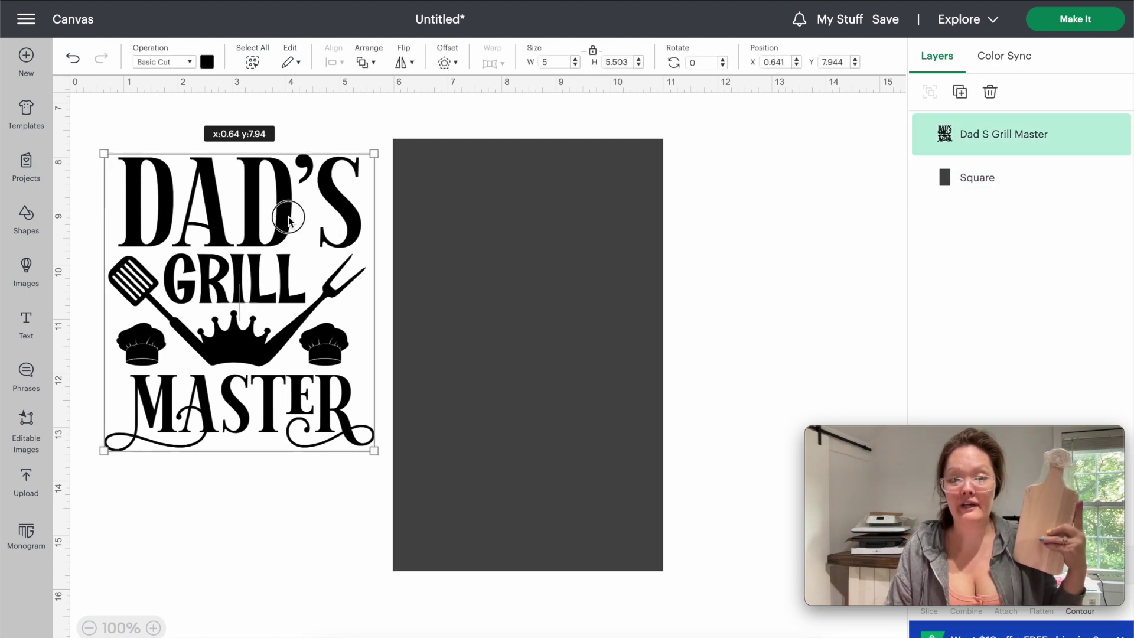
pyautogui.moveTo(288, 220); pyautogui.dragTo(580, 276)
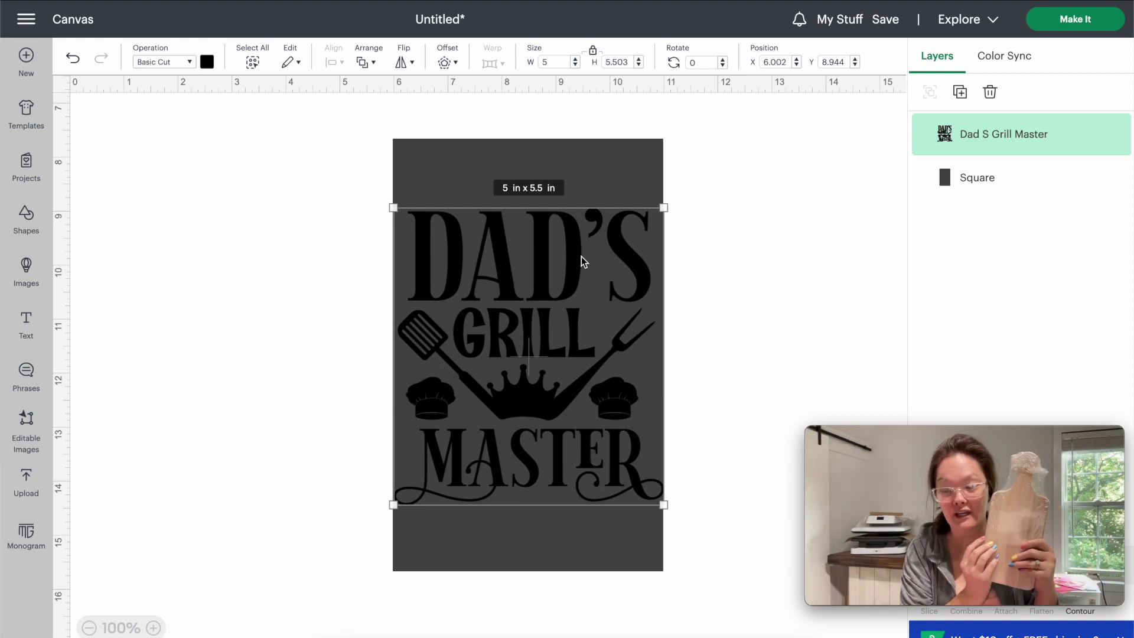
# Shrink the design to about 3.57 by 3.93 in and center it horizontally on the rectangle
pyautogui.moveTo(393, 208); pyautogui.dragTo(431, 248)
pyautogui.moveTo(530, 381); pyautogui.dragTo(516, 374)
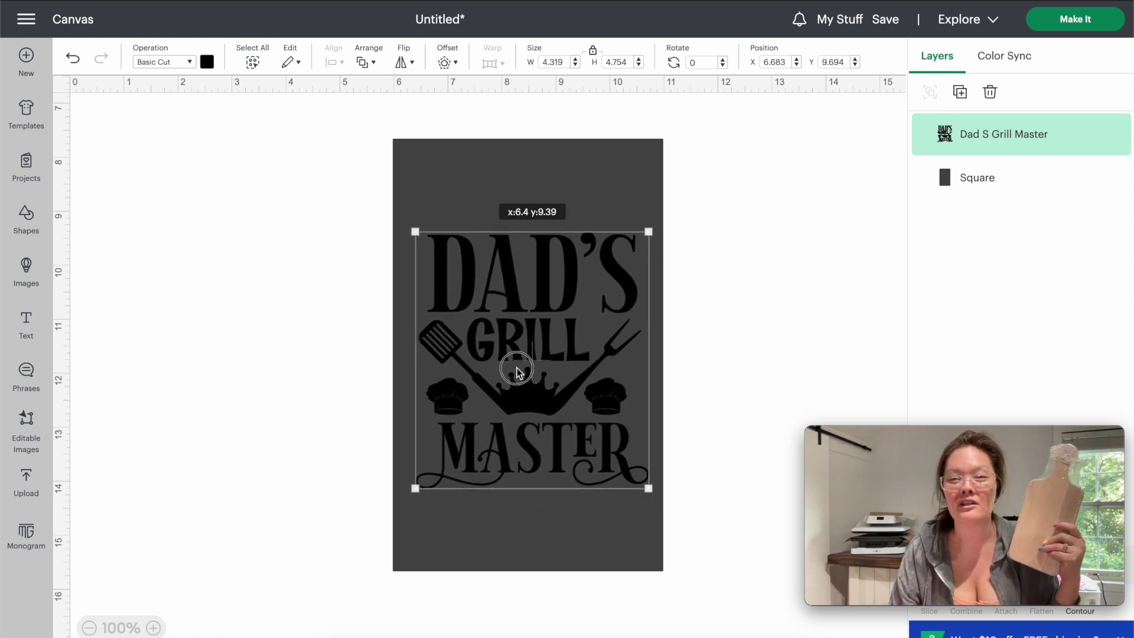
pyautogui.moveTo(415, 232); pyautogui.dragTo(442, 275)
pyautogui.moveTo(522, 343)
pyautogui.mouseDown()
pyautogui.moveTo(509, 327)
pyautogui.moveTo(525, 348)
pyautogui.mouseUp()
pyautogui.click(266, 246)
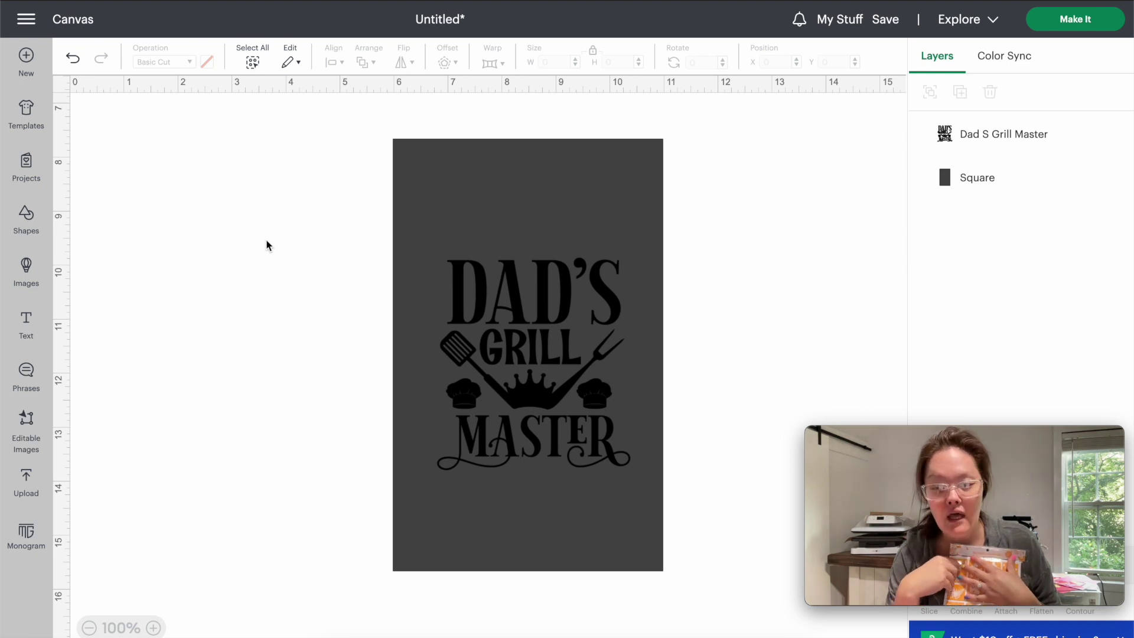
pyautogui.hotkey('ctrl', 'v')
pyautogui.click(108, 239)
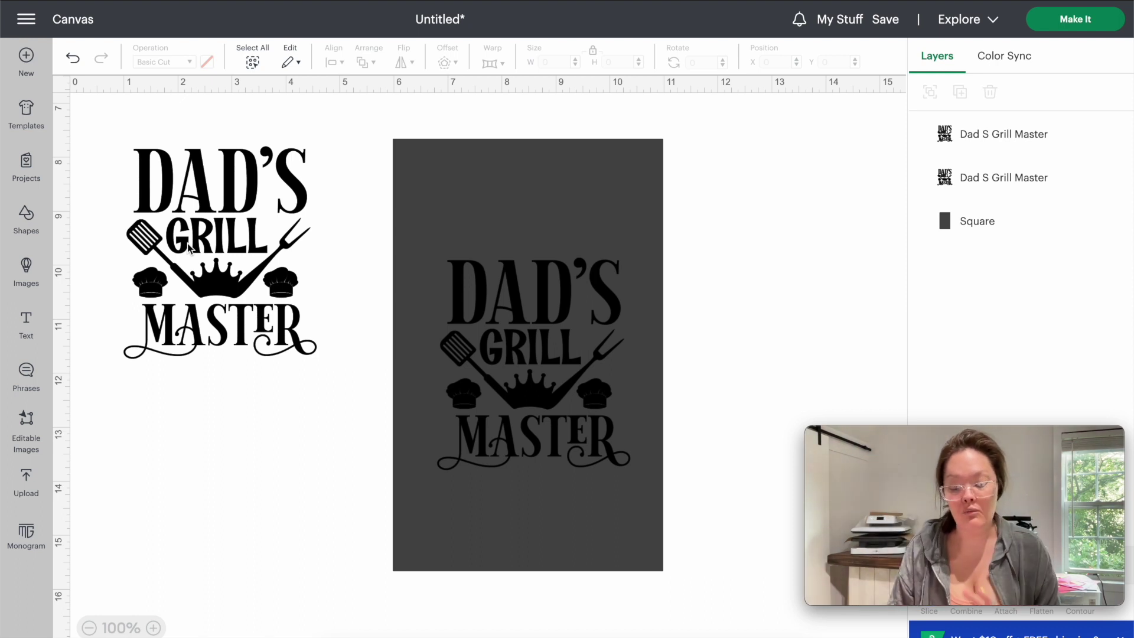
pyautogui.click(407, 148)
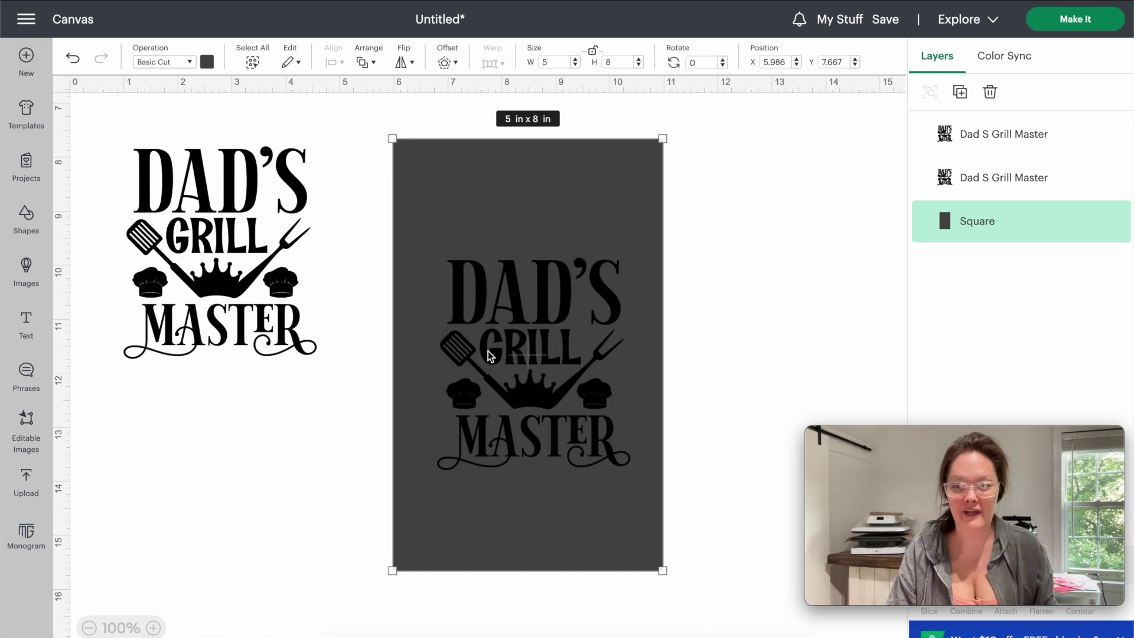
pyautogui.click(281, 319)
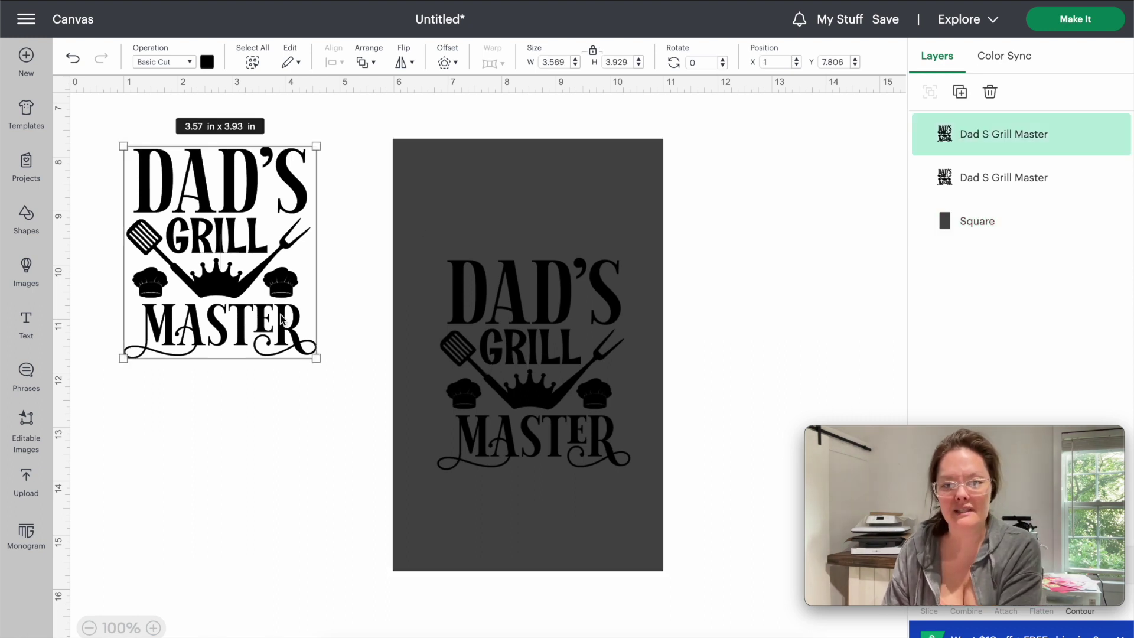
pyautogui.press('Delete')
# Resize the rectangle to about 3.88 by 4.32 in so it closely frames the design
pyautogui.click(474, 167)
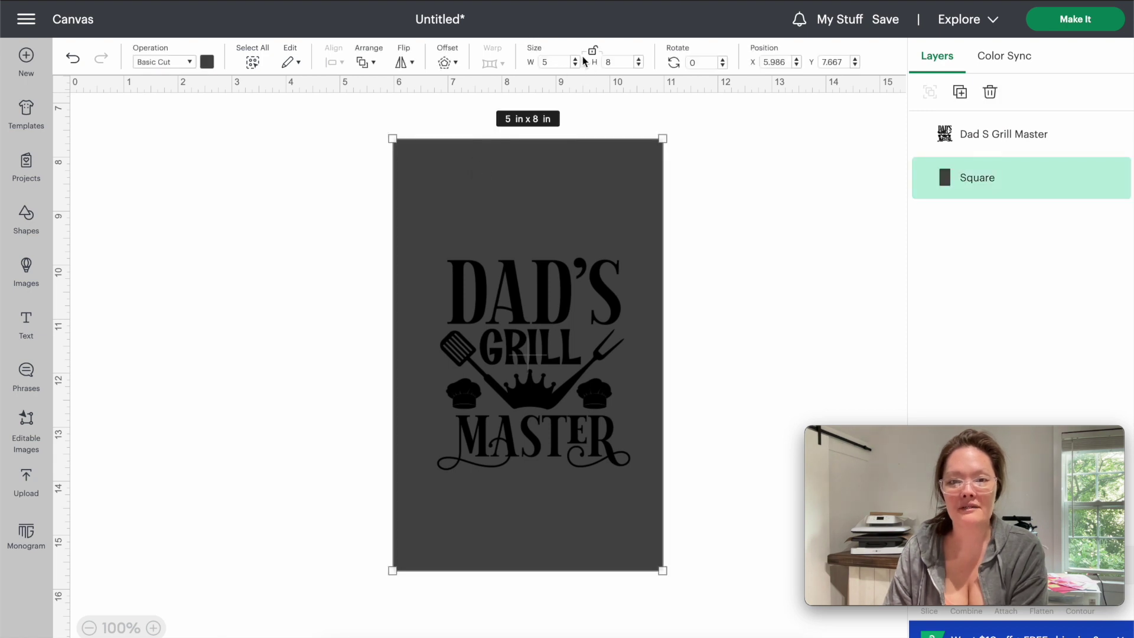
pyautogui.moveTo(663, 135); pyautogui.dragTo(636, 249)
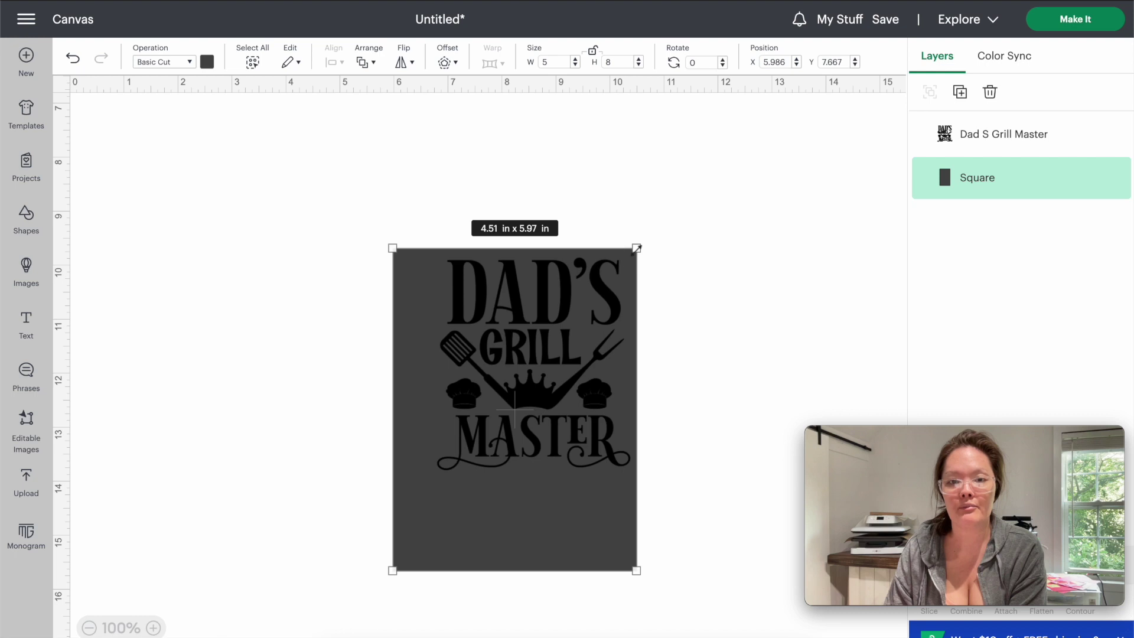
pyautogui.moveTo(392, 570); pyautogui.dragTo(427, 481)
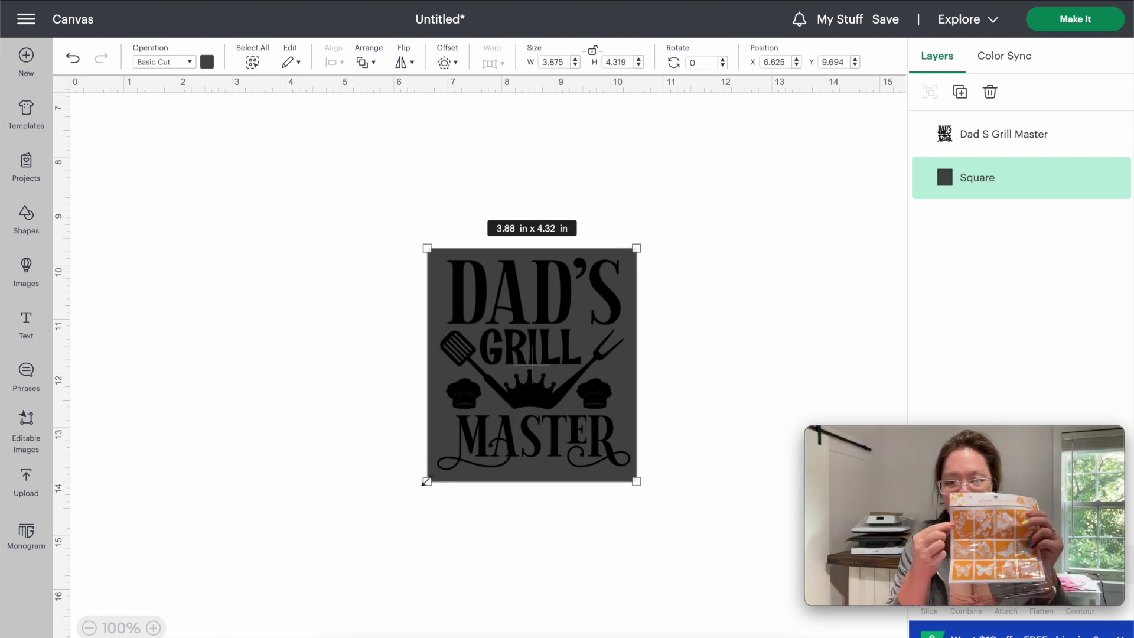
pyautogui.click(366, 186)
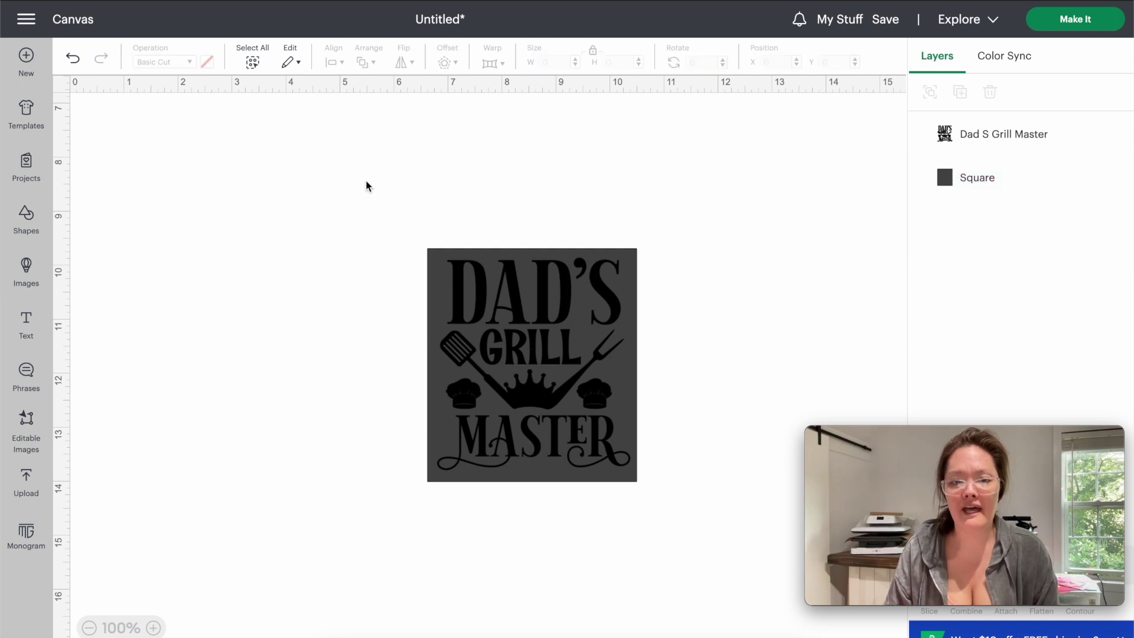
# Slice the design out of the rectangle and delete the separated design pieces, keeping the stencil
pyautogui.moveTo(362, 171); pyautogui.dragTo(738, 588)
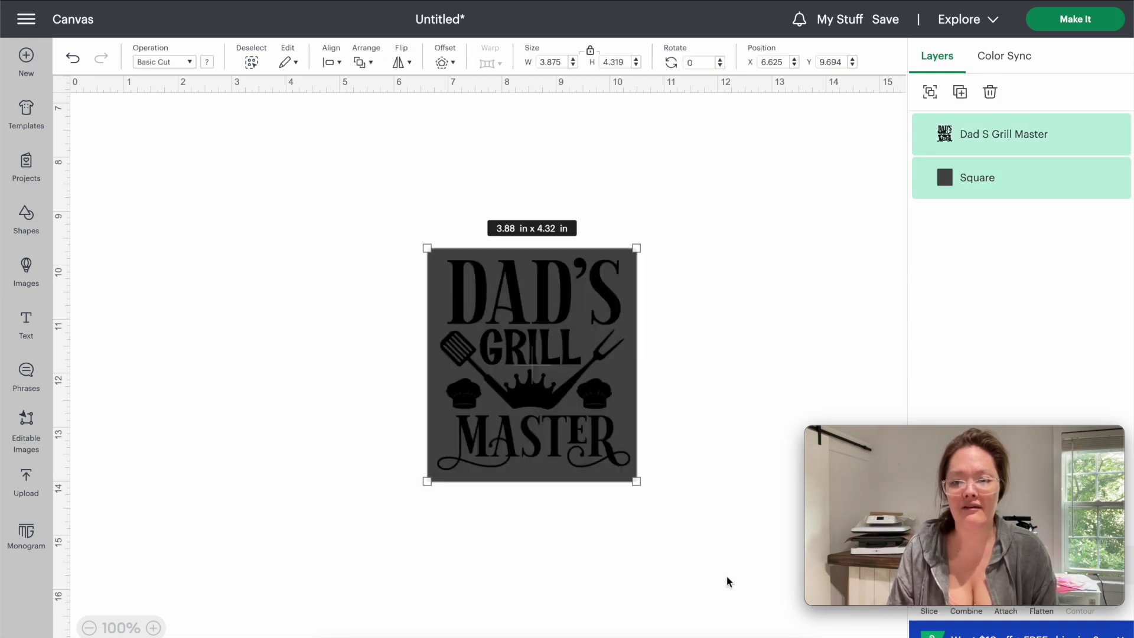
pyautogui.rightClick(480, 300)
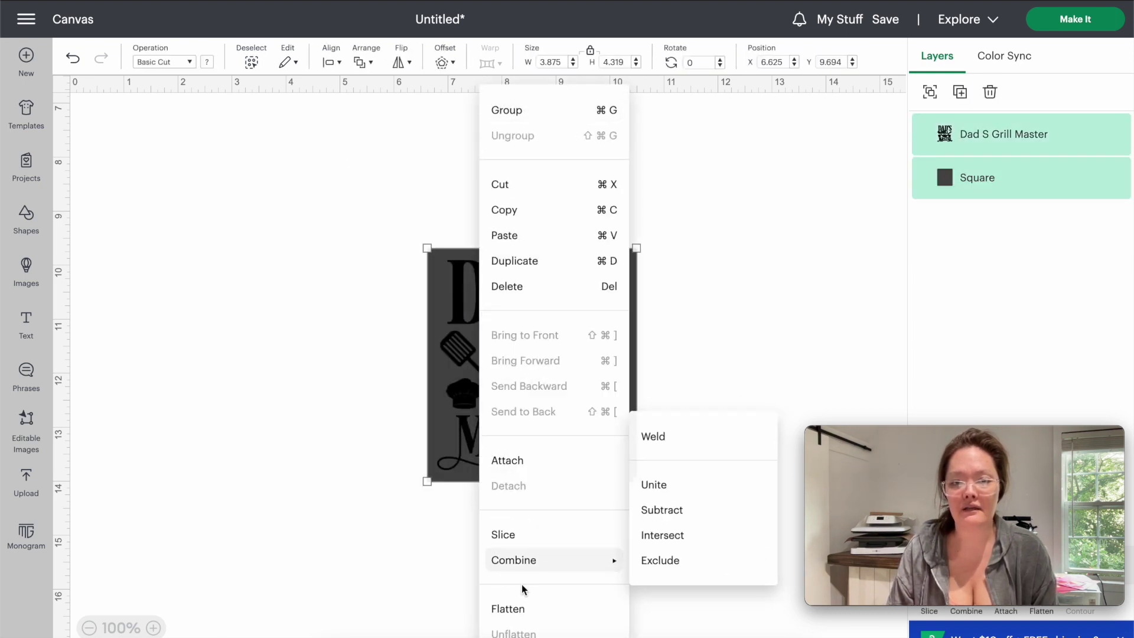
pyautogui.click(543, 535)
pyautogui.moveTo(553, 391); pyautogui.dragTo(299, 349)
pyautogui.press('Delete')
pyautogui.moveTo(461, 367); pyautogui.dragTo(215, 284)
pyautogui.press('Delete')
# Reposition the stencil in the upper-left corner of the cutting mat preview
pyautogui.moveTo(463, 291); pyautogui.dragTo(420, 264)
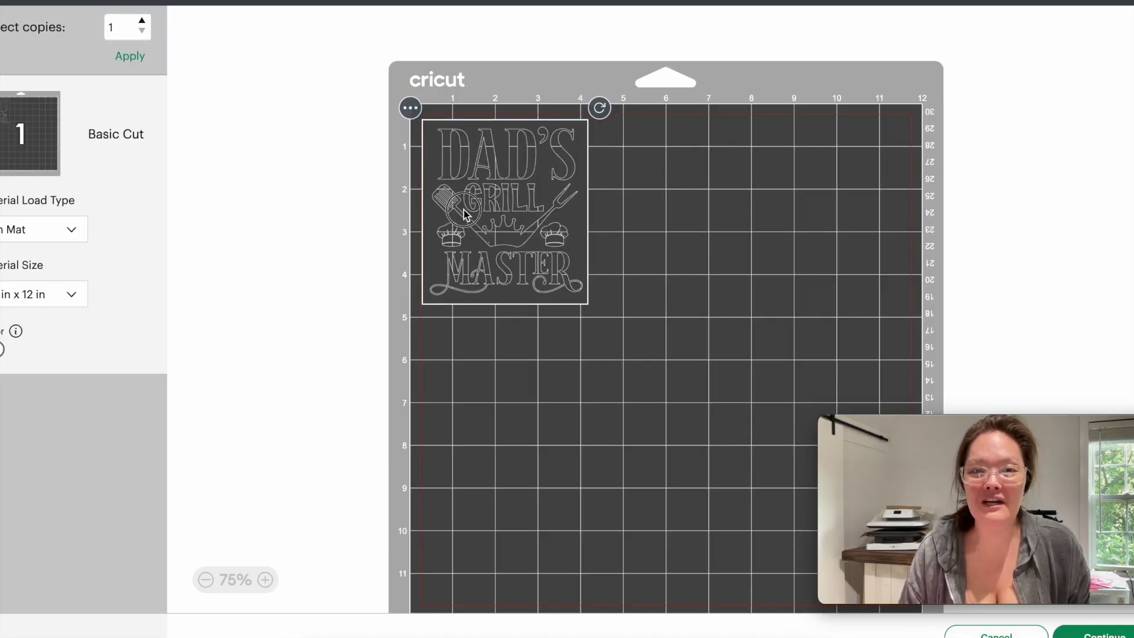
pyautogui.moveTo(464, 214); pyautogui.dragTo(455, 197)
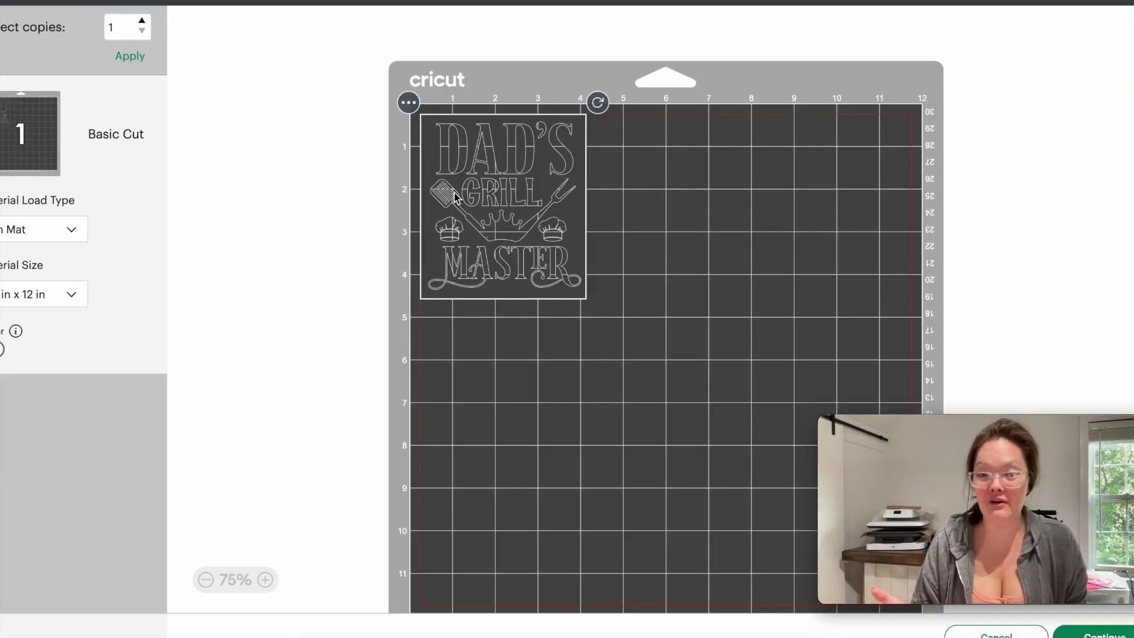